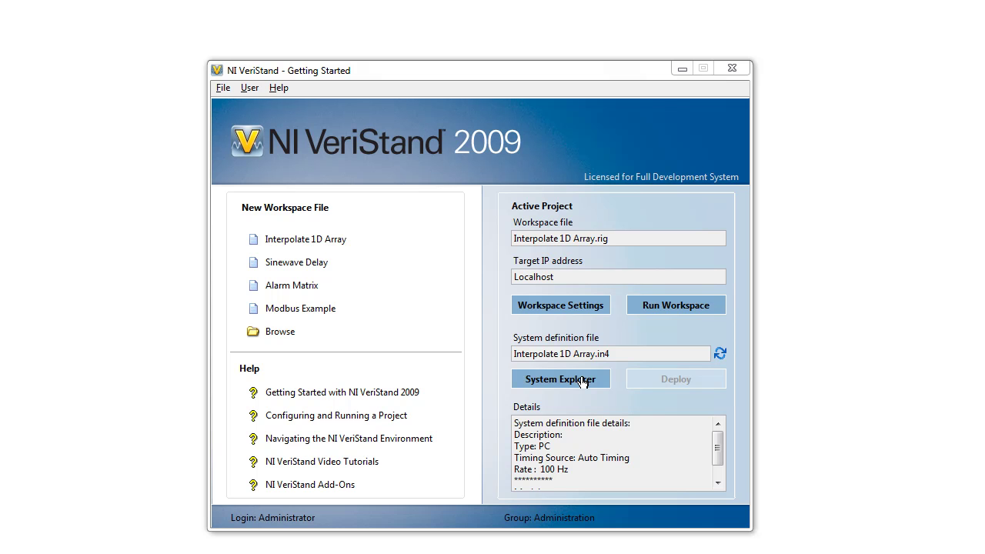
Step: Add an Interpolate 1D Array custom device under Custom Devices and expand its Inputs and Outputs
click(583, 380)
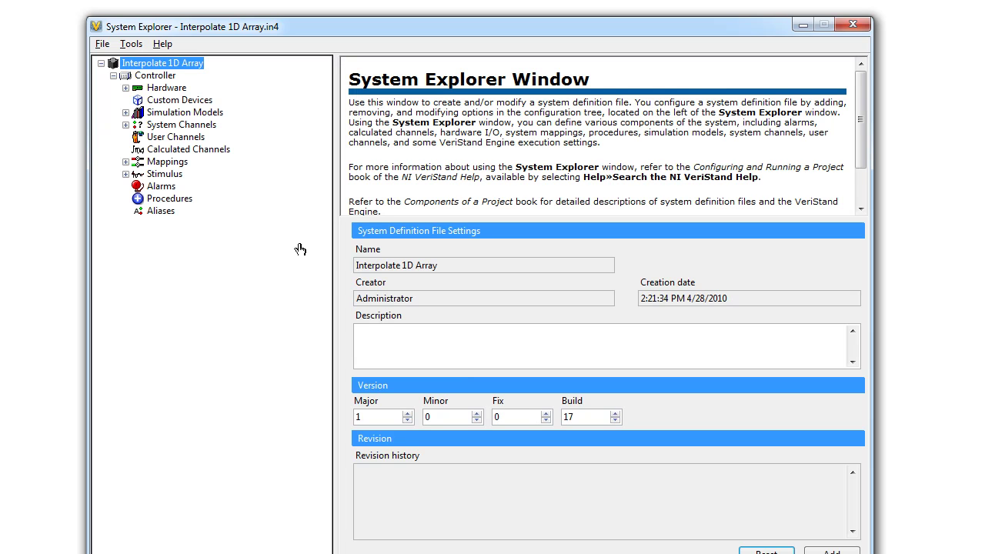
right_click(184, 103)
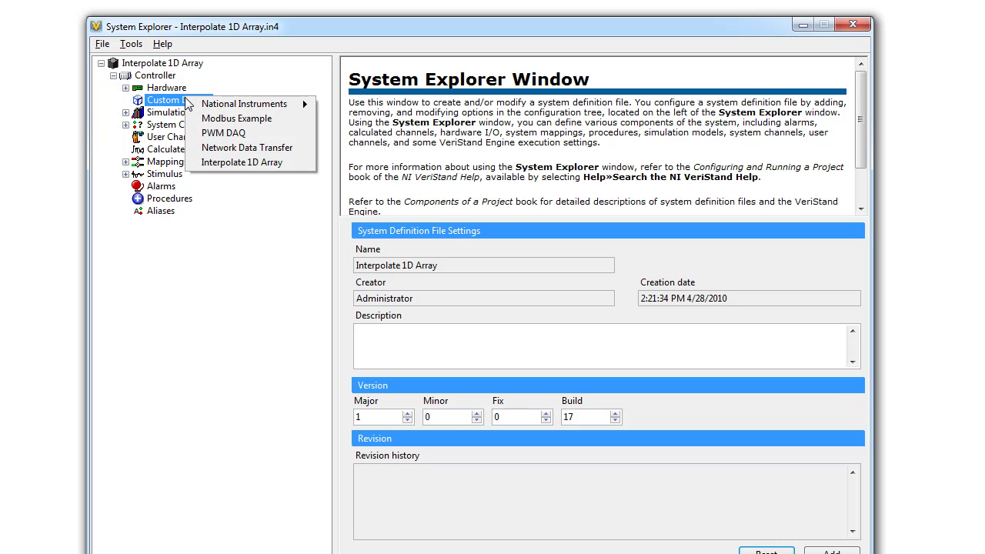
click(224, 164)
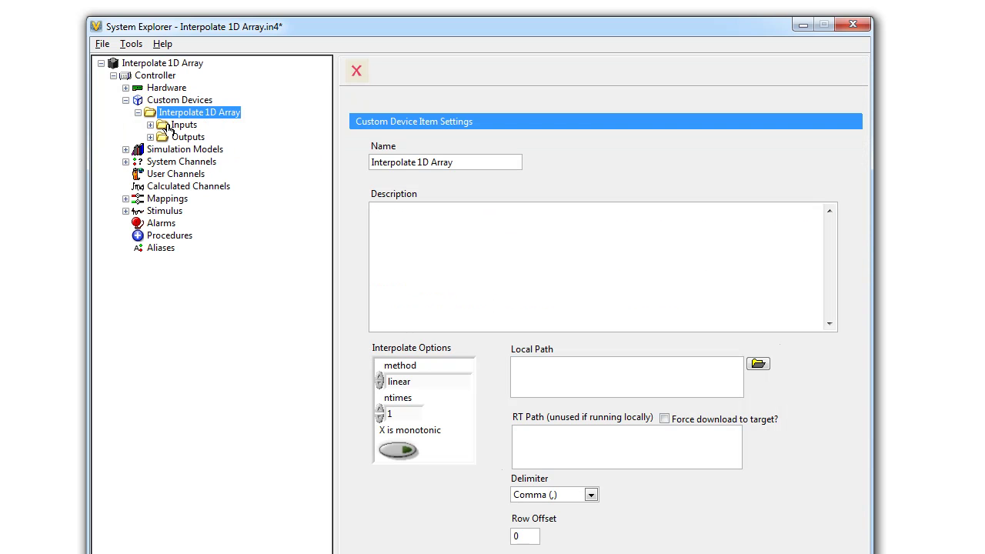
click(150, 126)
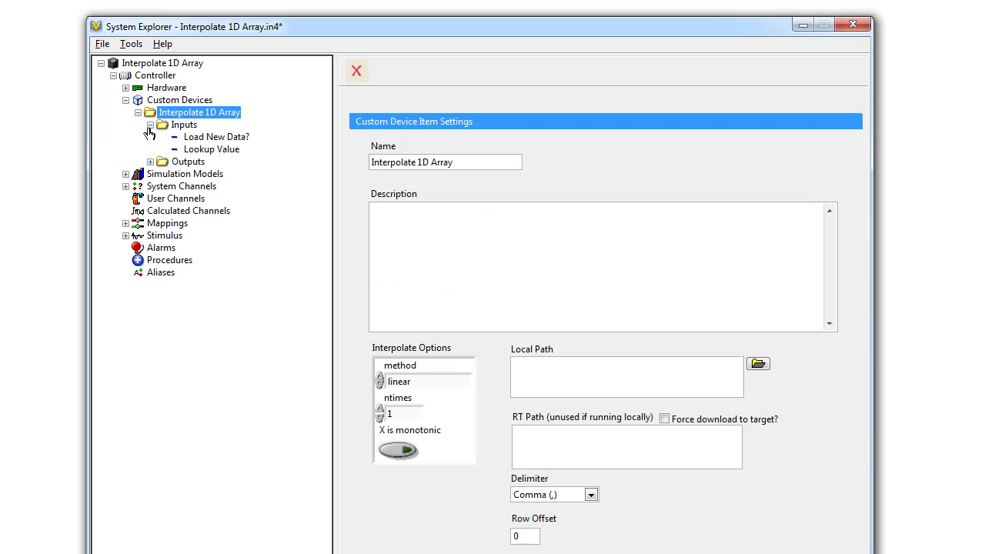
click(150, 162)
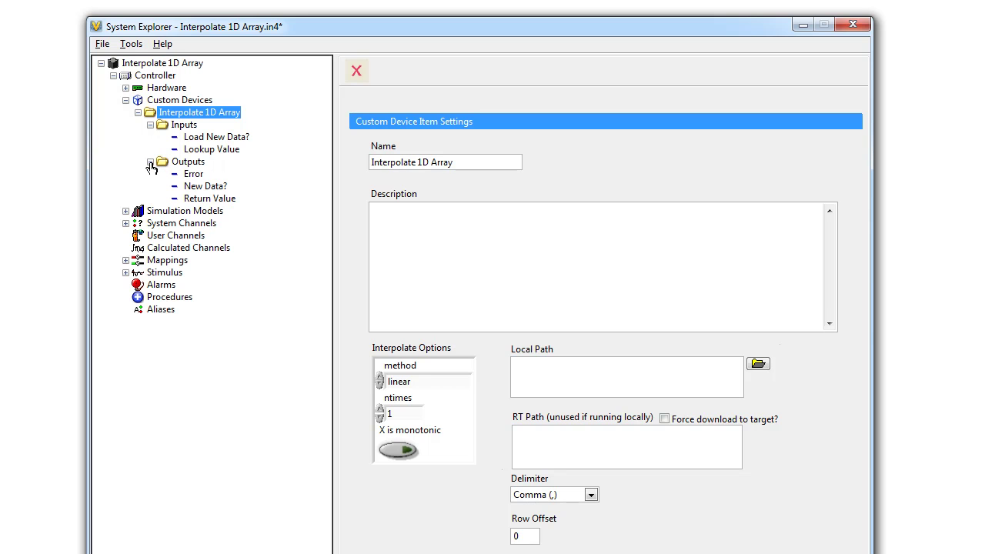
Step: Set the custom device's local path to Interpolate 1D Array Example Data.csv
click(759, 365)
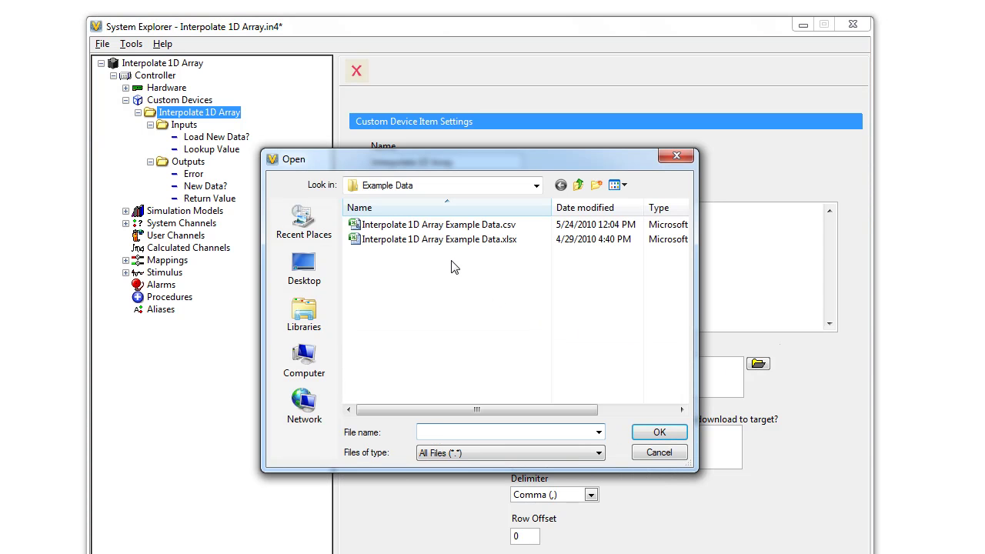
click(422, 225)
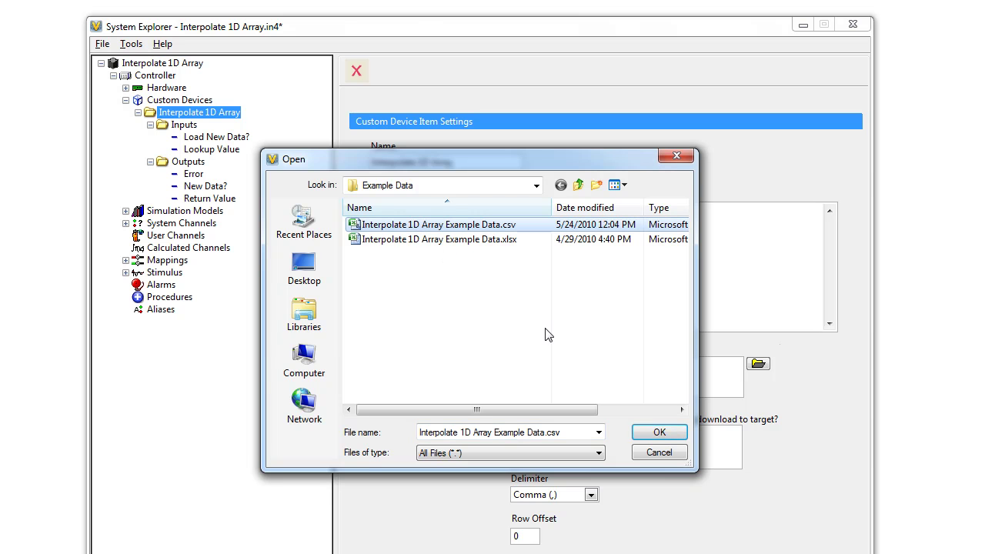
click(657, 433)
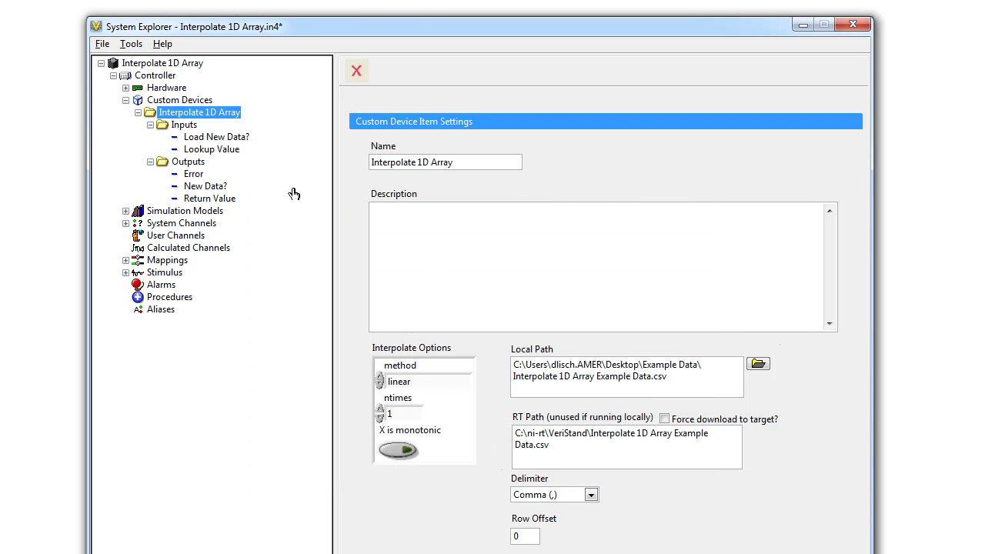
Step: Save the system definition and close System Explorer
click(102, 44)
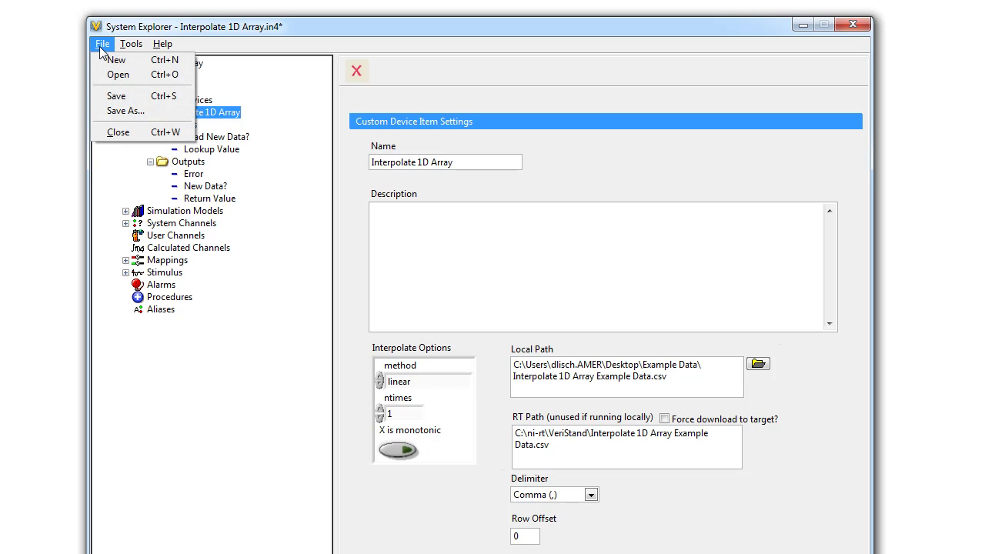
click(111, 96)
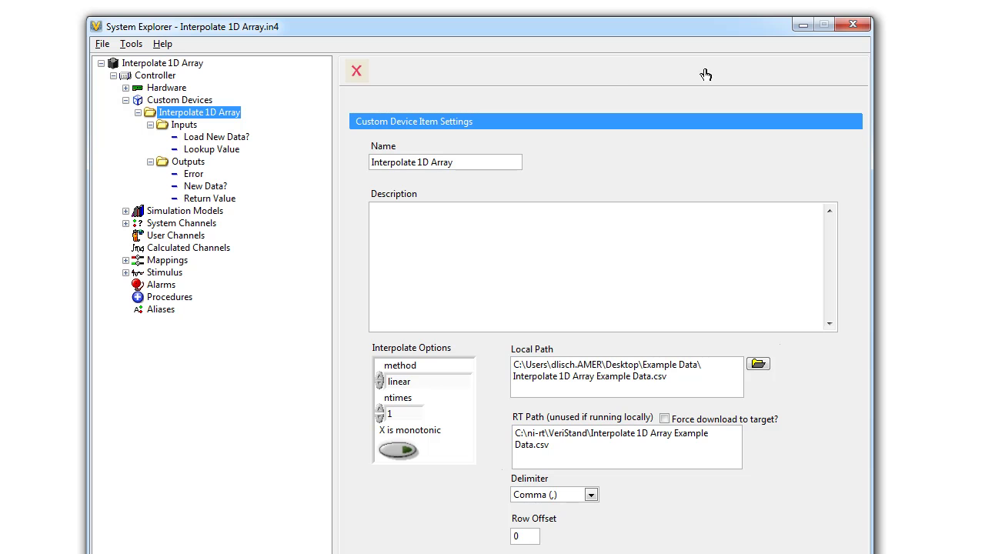
click(856, 24)
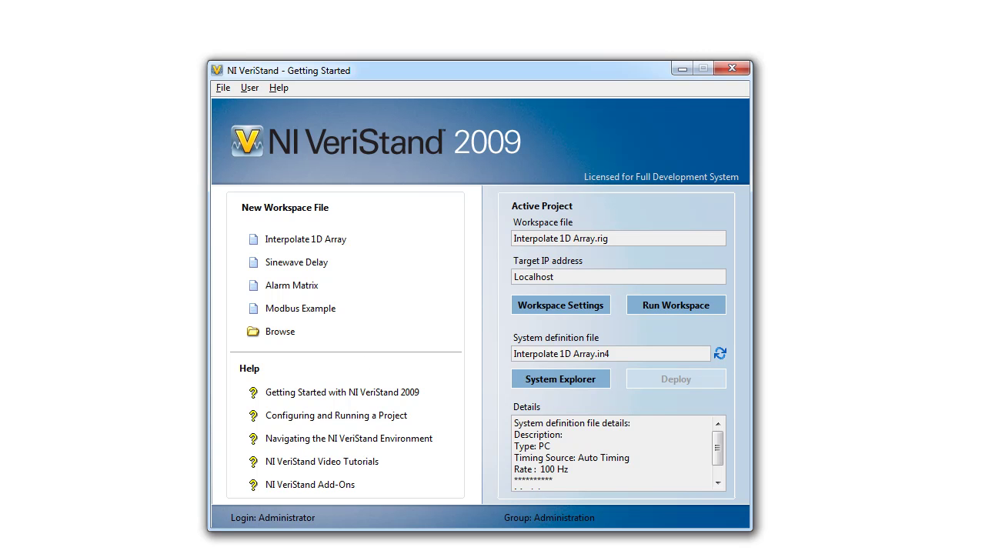
Step: Check the CSV's Lookup (0–15) and Result (0–180) columns in Excel, then minimize Excel
click(321, 461)
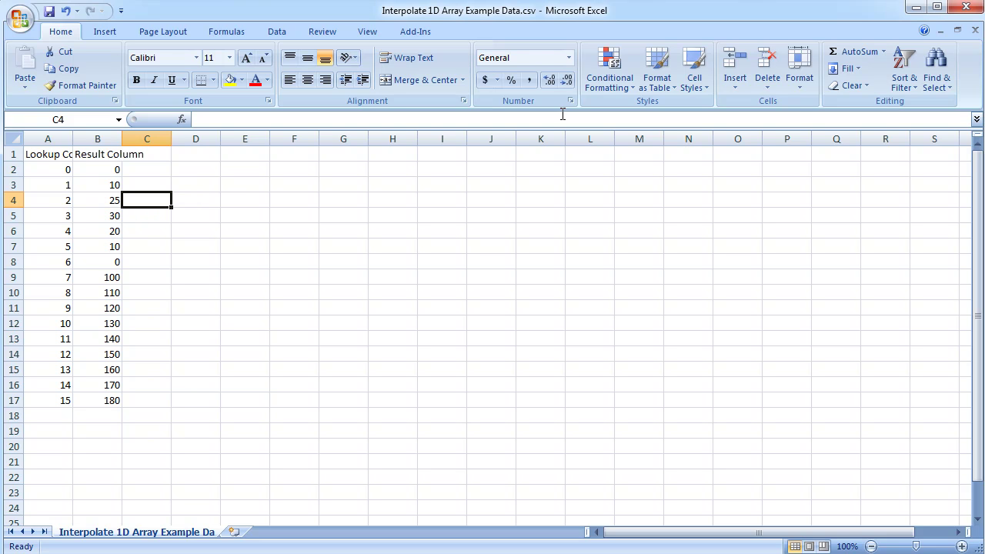
click(918, 11)
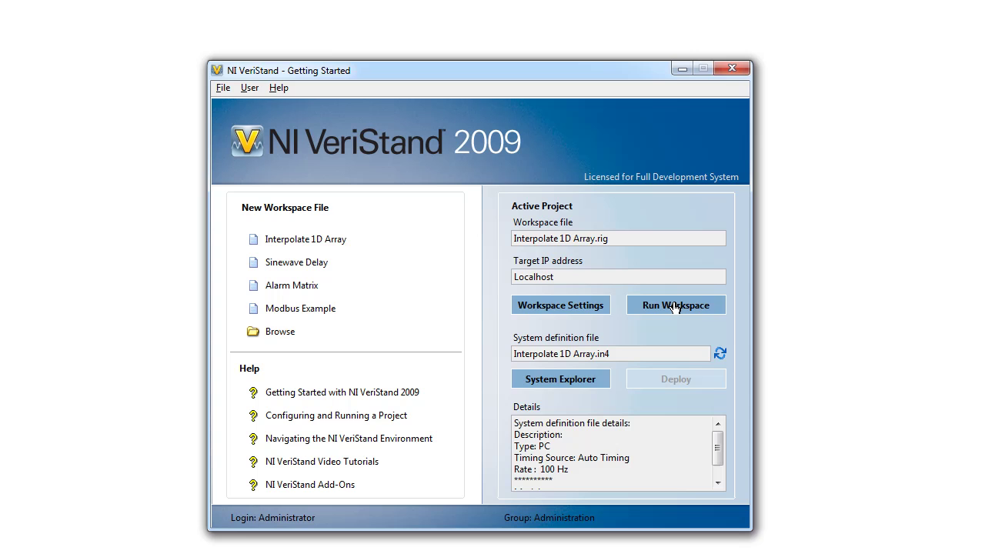
Step: Run the Interpolate 1D Array workspace and switch its screen to edit mode
click(675, 308)
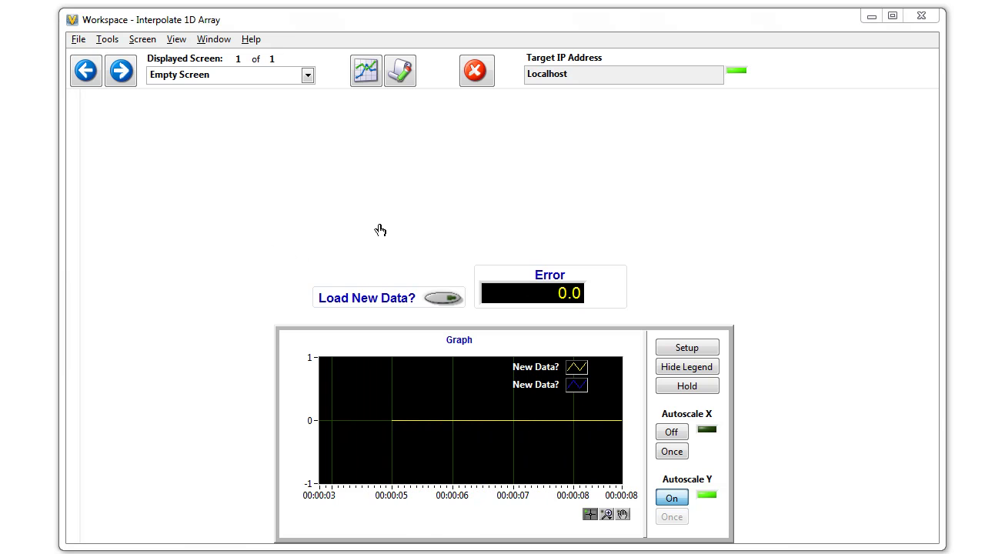
click(142, 43)
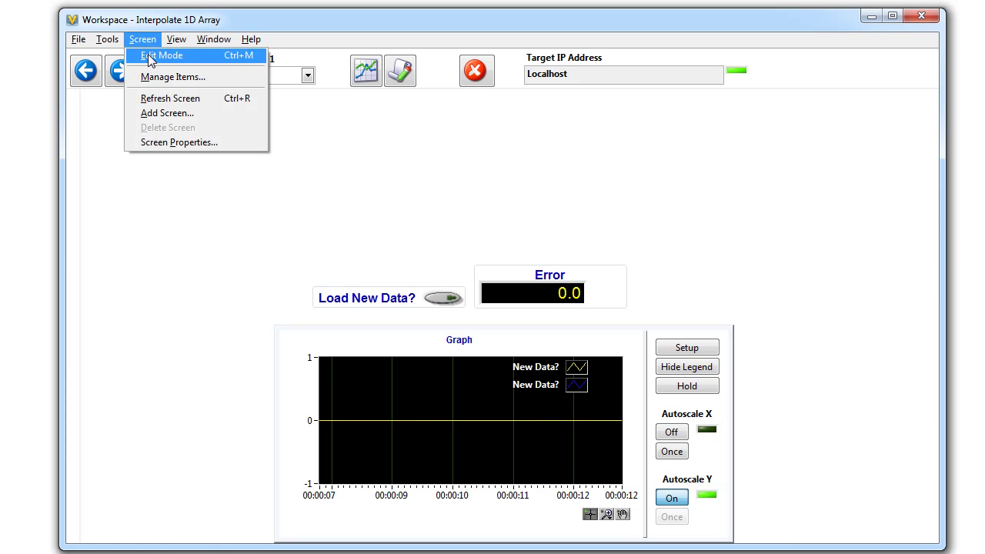
click(142, 56)
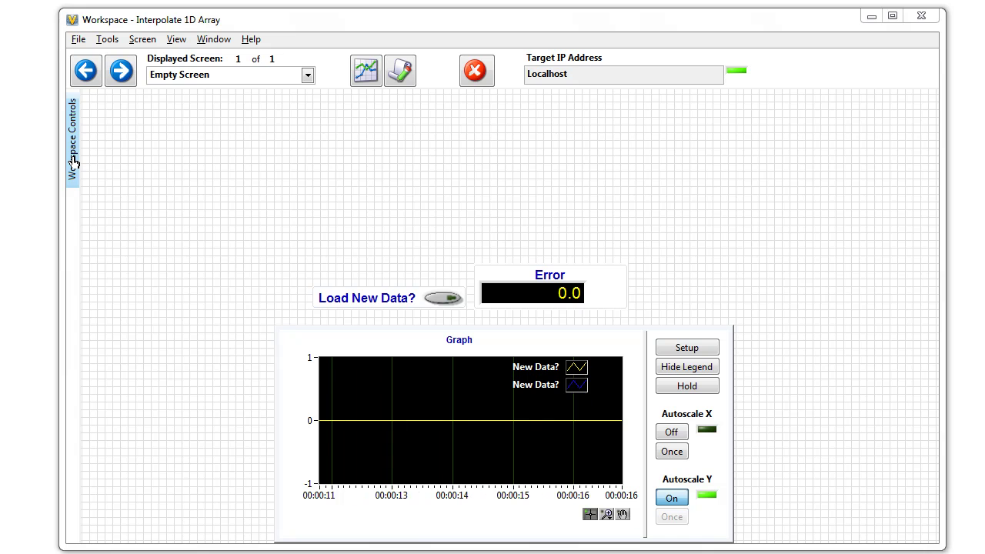
Step: Place a medium numeric control from Workspace Controls onto the screen
mouse_move(73, 161)
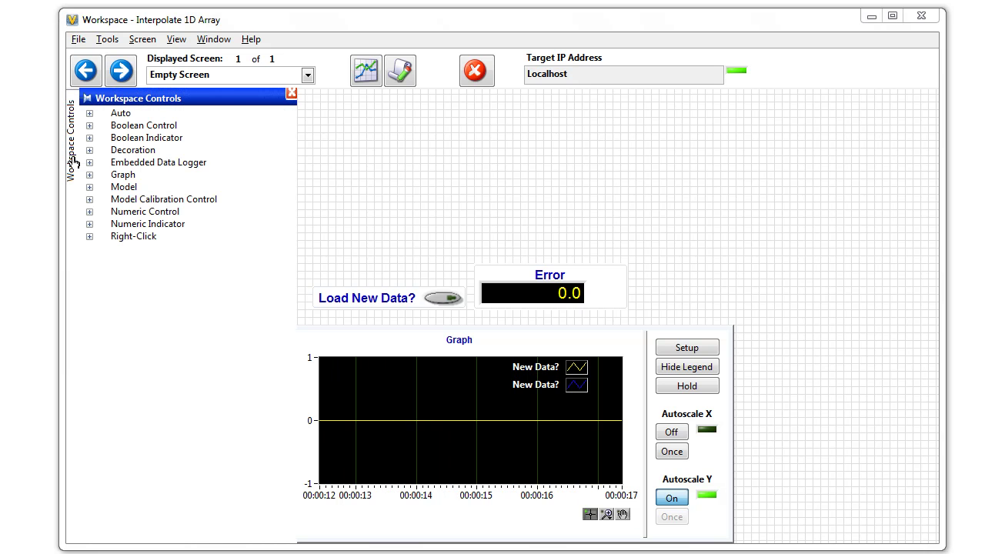
click(89, 212)
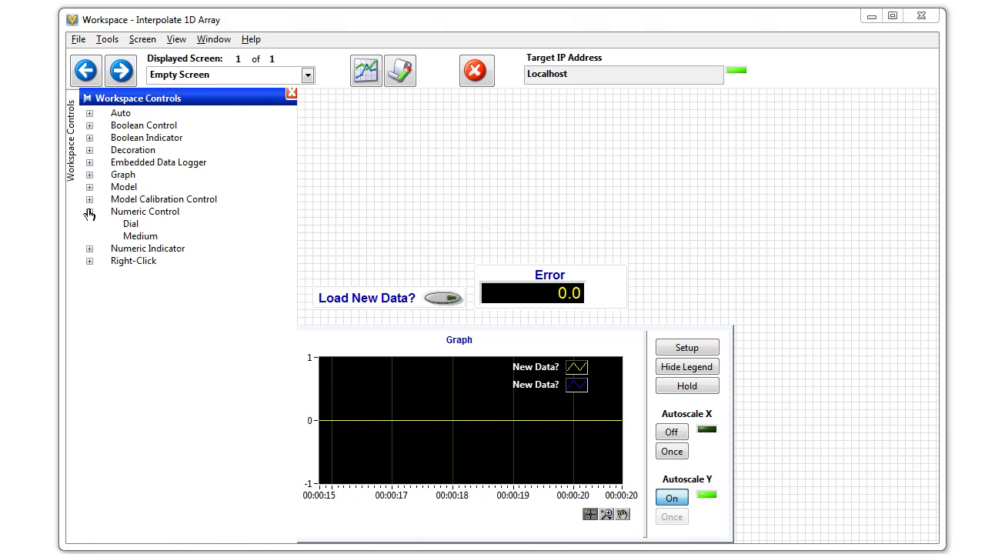
click(140, 237)
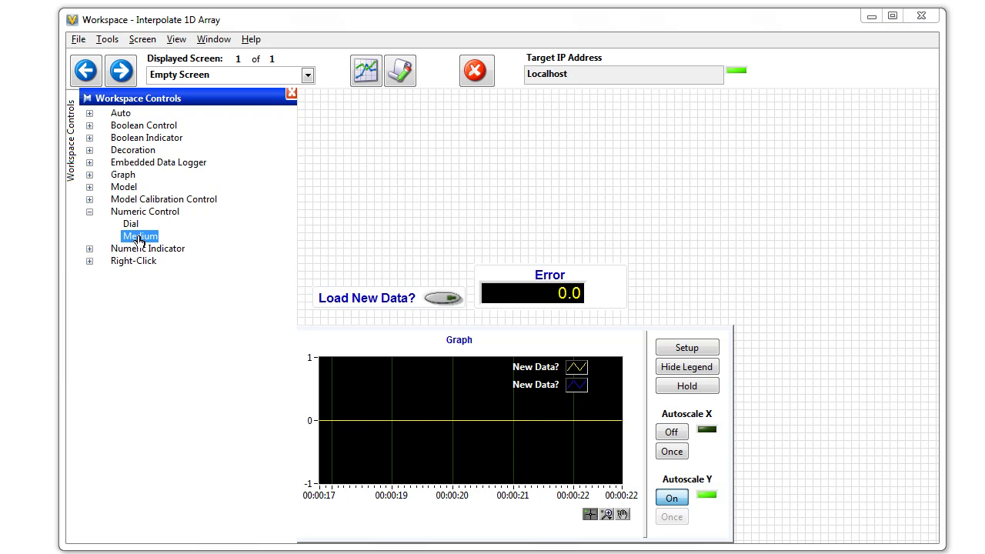
click(385, 185)
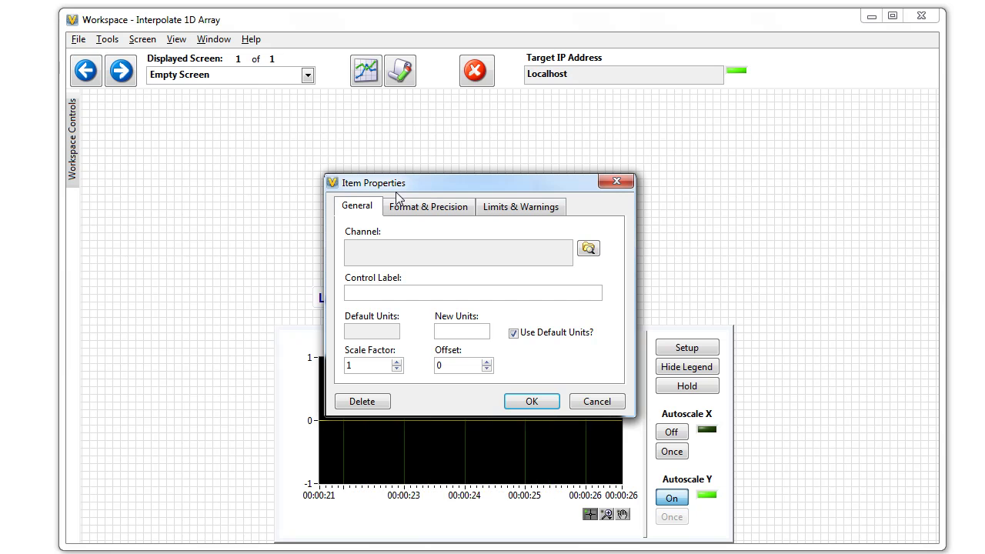
Step: Bind the new control to Interpolate 1D Array Inputs > Lookup Value and move it left
click(589, 251)
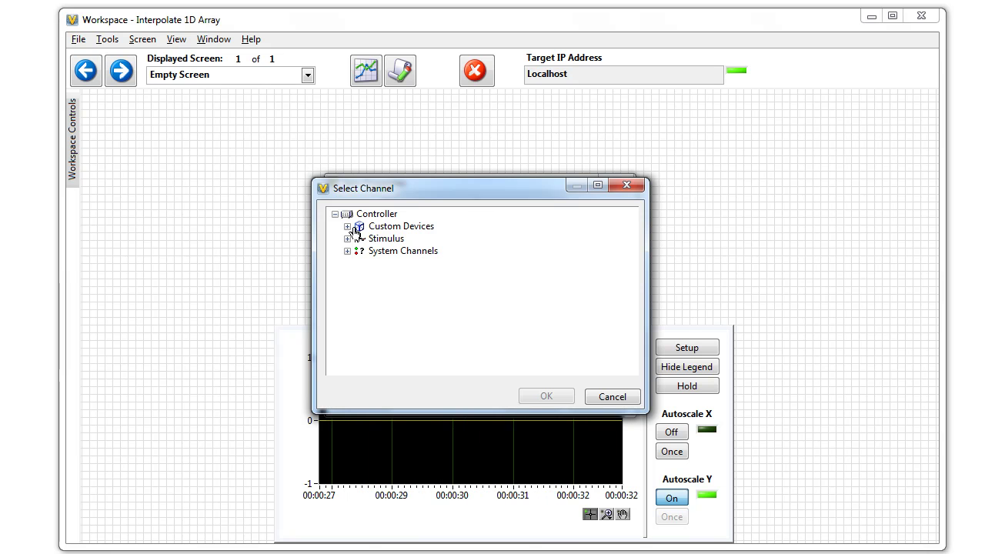
click(347, 227)
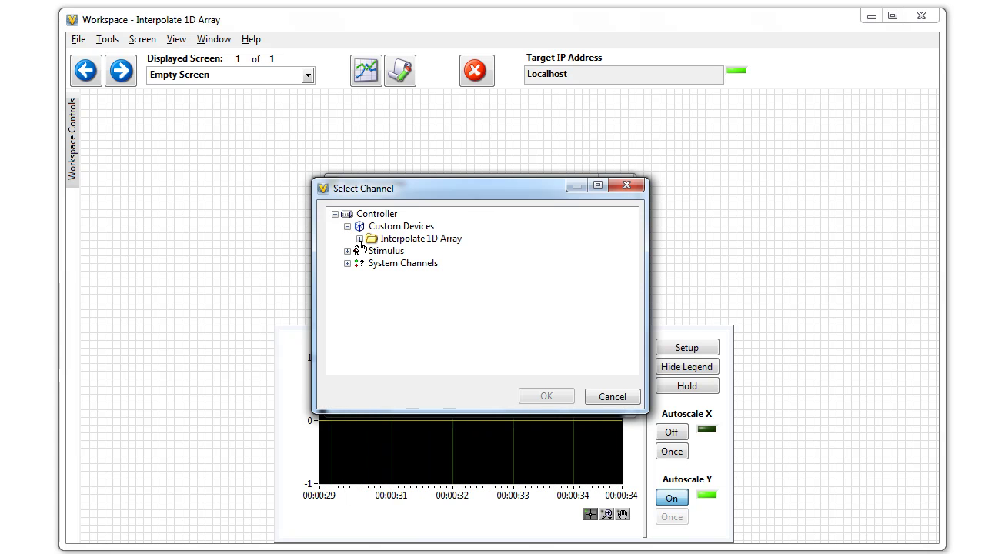
click(359, 239)
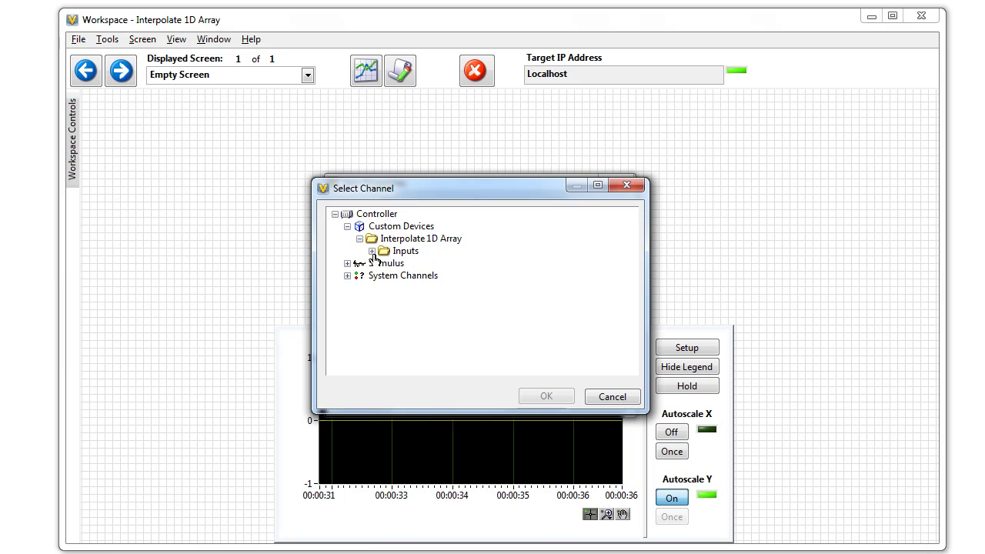
click(372, 251)
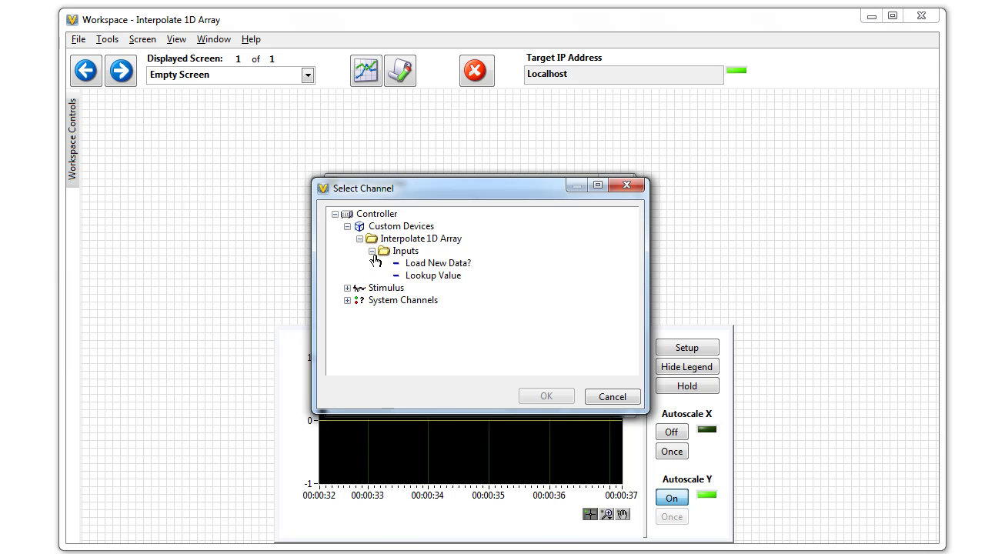
click(423, 277)
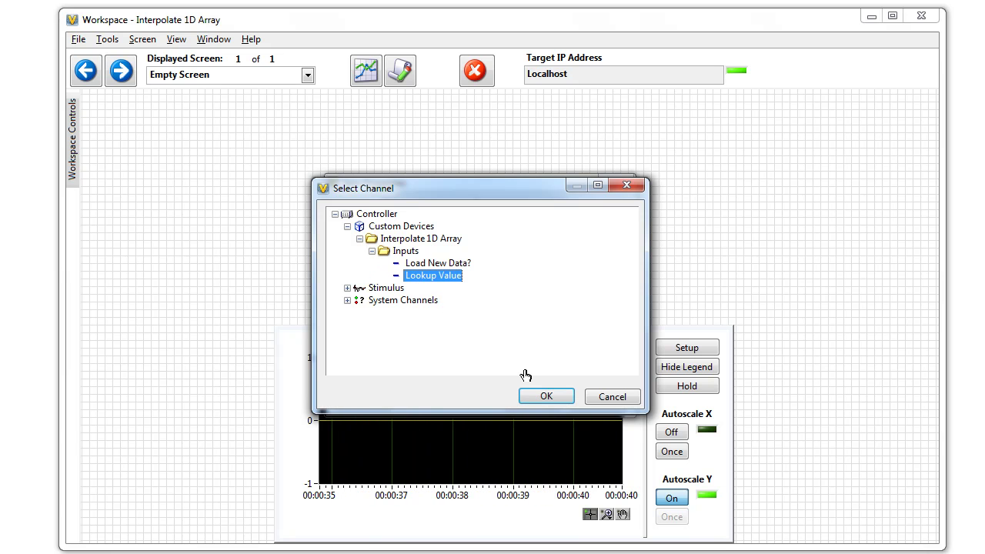
click(545, 398)
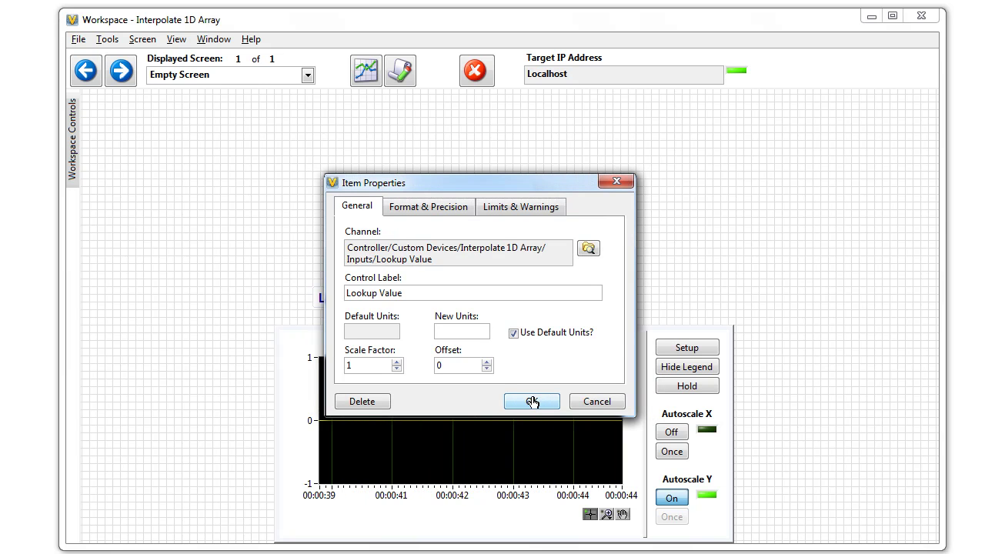
click(533, 402)
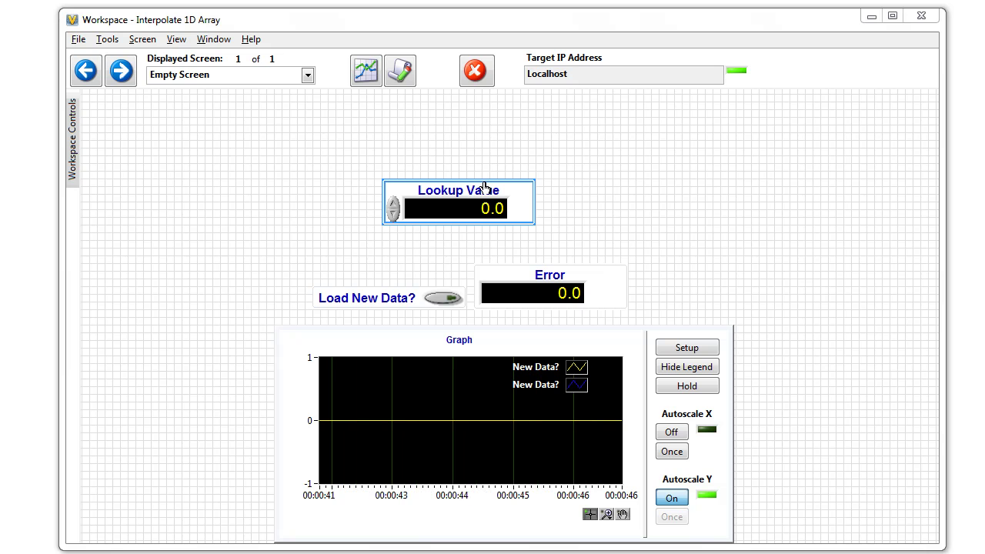
drag(483, 187, 399, 189)
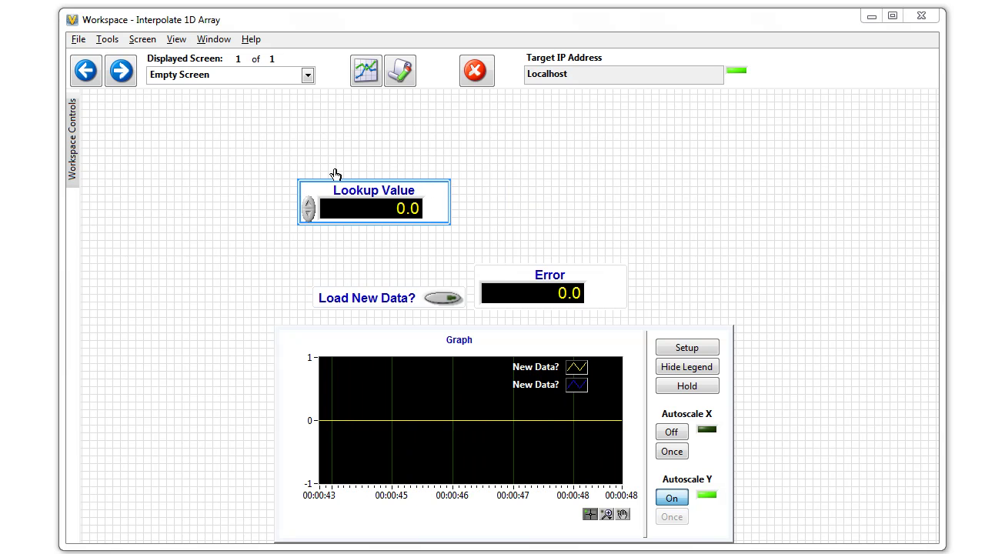
Step: Place a medium numeric indicator from Workspace Controls onto the screen
click(72, 165)
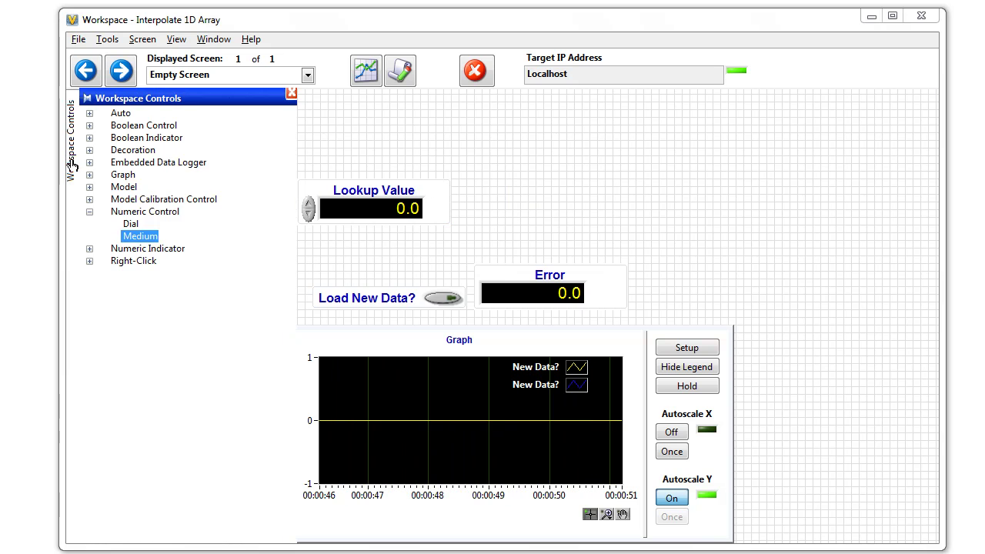
click(89, 250)
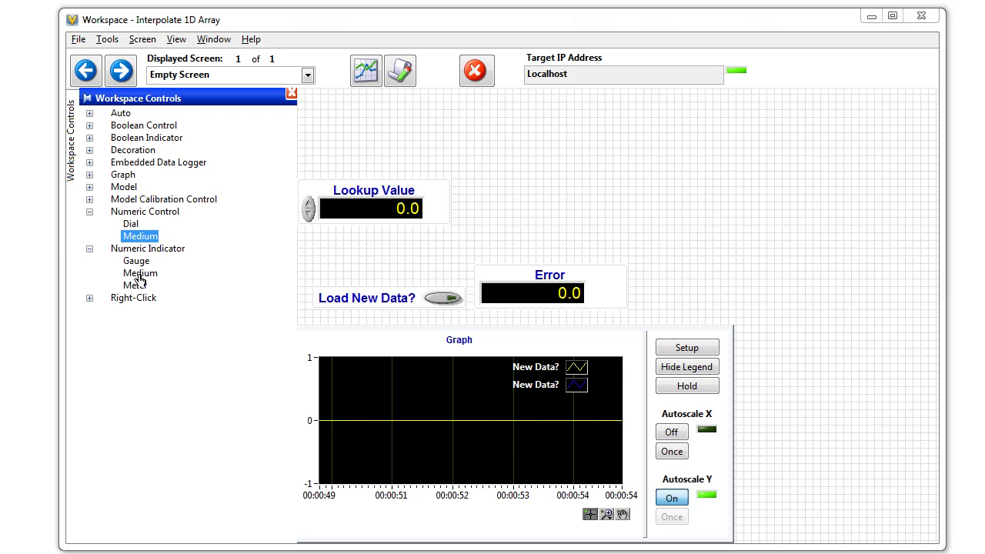
click(140, 273)
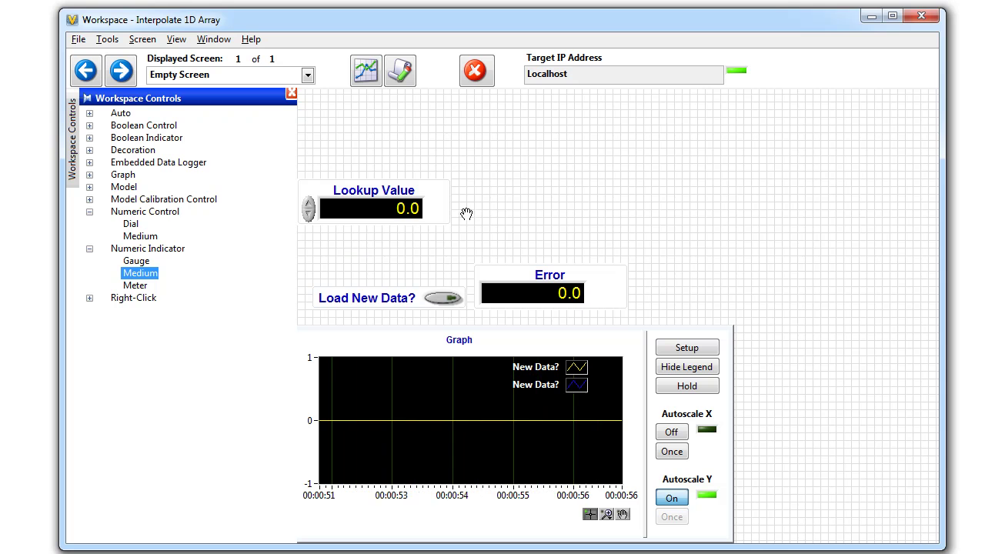
click(536, 203)
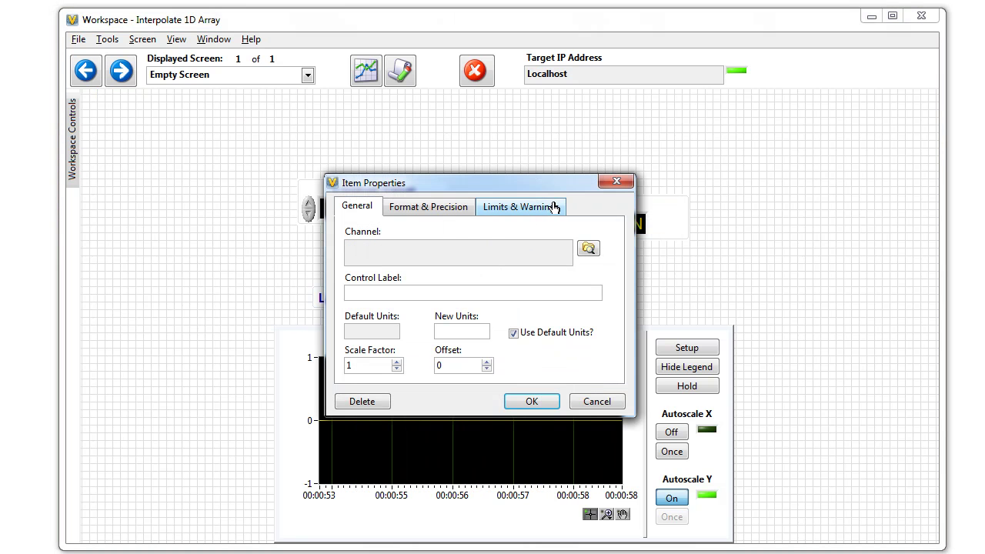
Step: Bind the indicator to Outputs > Return Value and line Lookup Value up with it
click(588, 248)
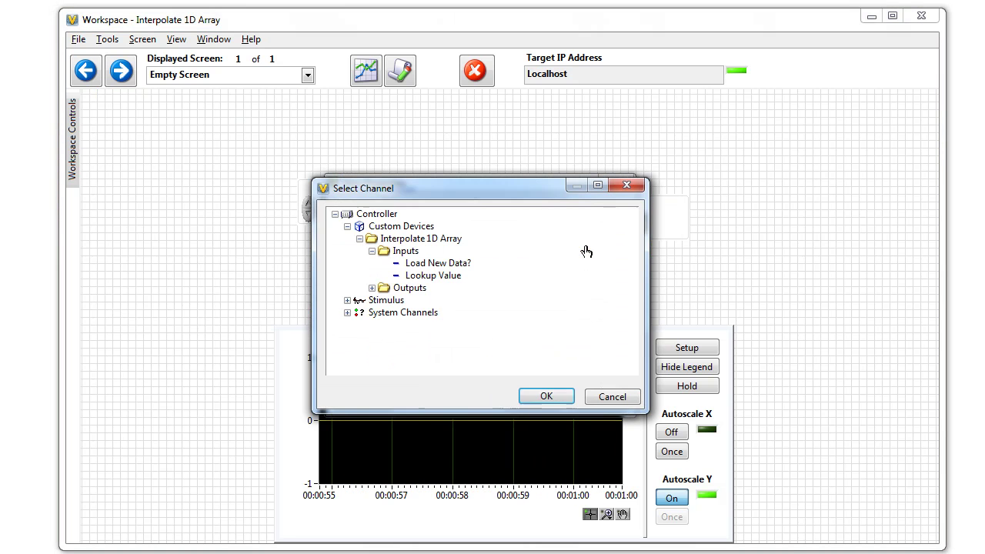
click(372, 289)
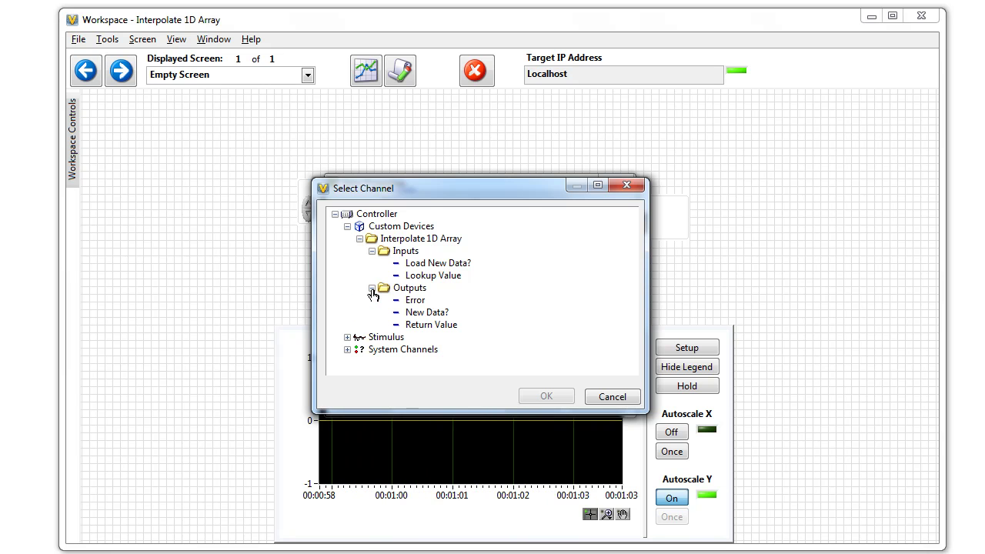
click(428, 326)
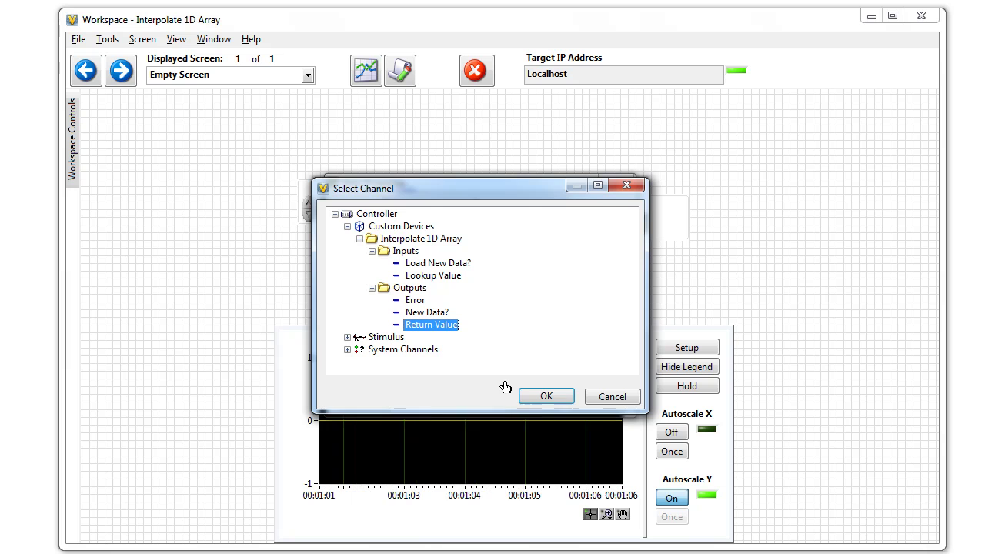
click(542, 398)
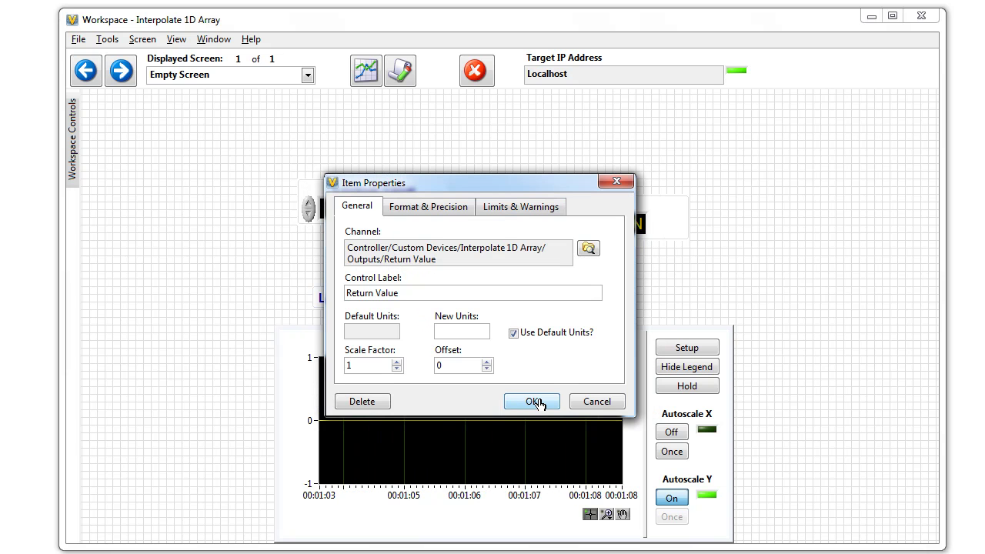
click(533, 402)
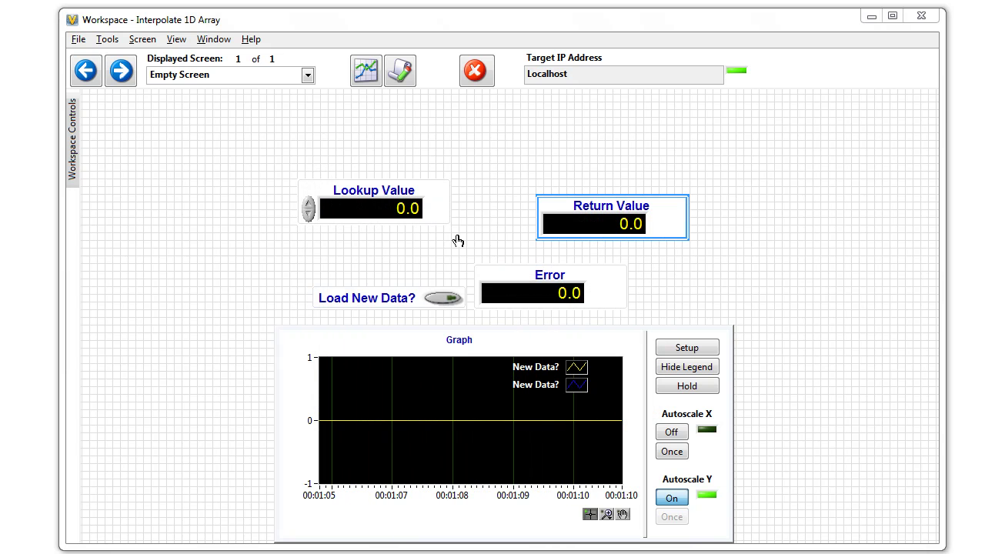
drag(405, 184, 468, 208)
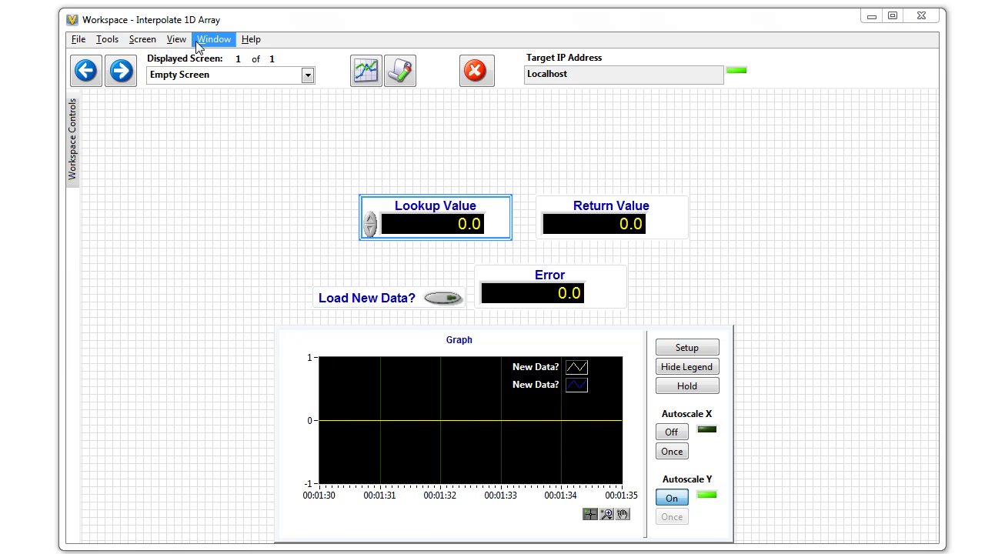
Step: Exit edit mode and step Lookup Value up to 3.0, giving Return Value 30.0
click(142, 40)
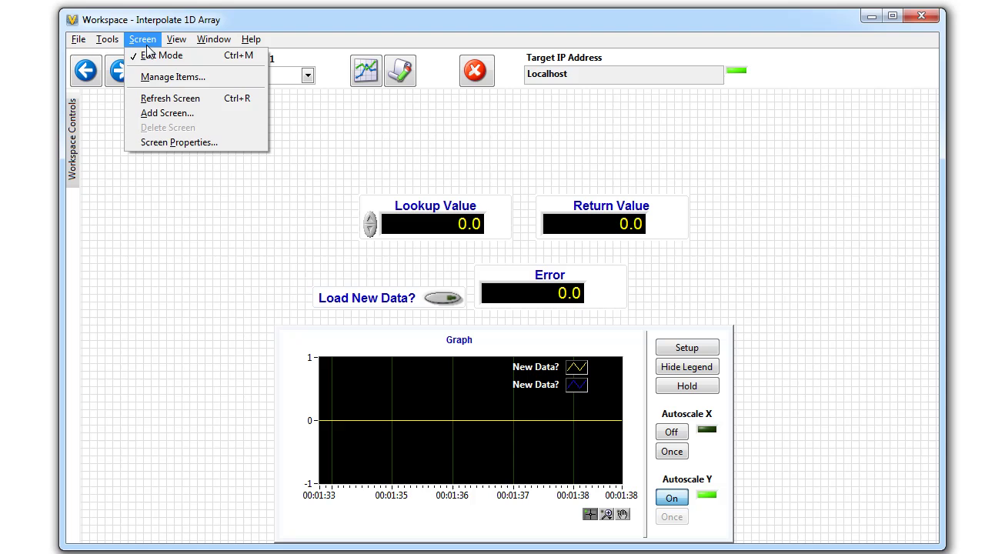
click(151, 56)
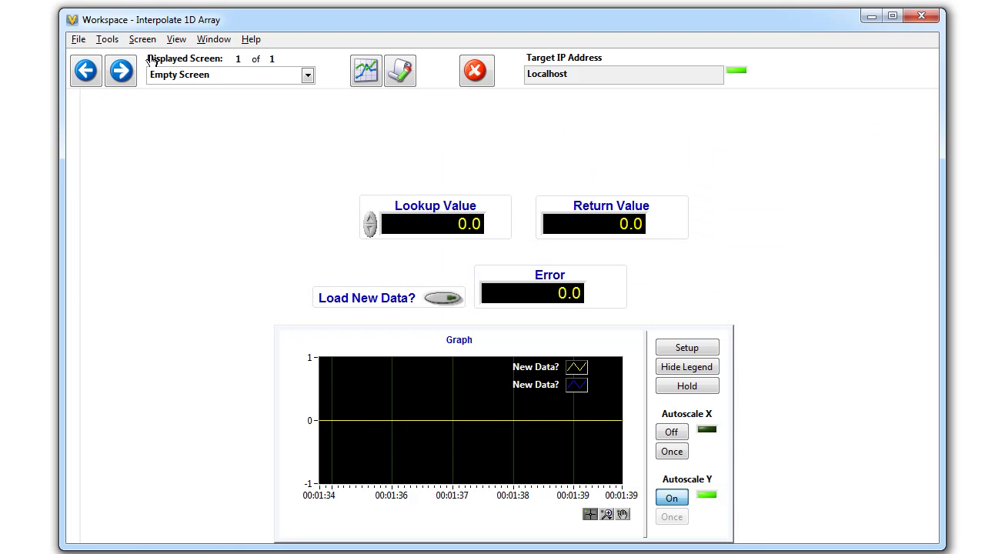
click(373, 220)
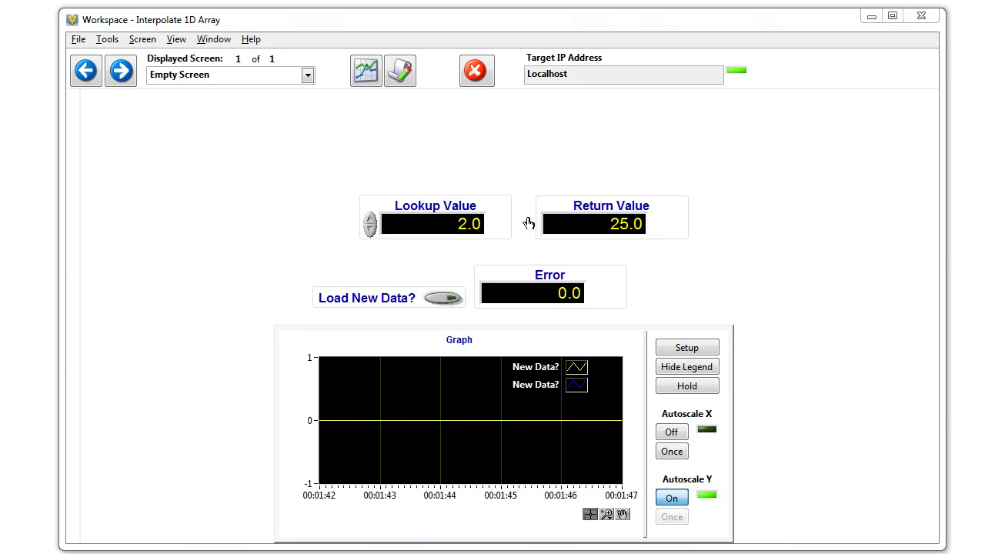
click(370, 221)
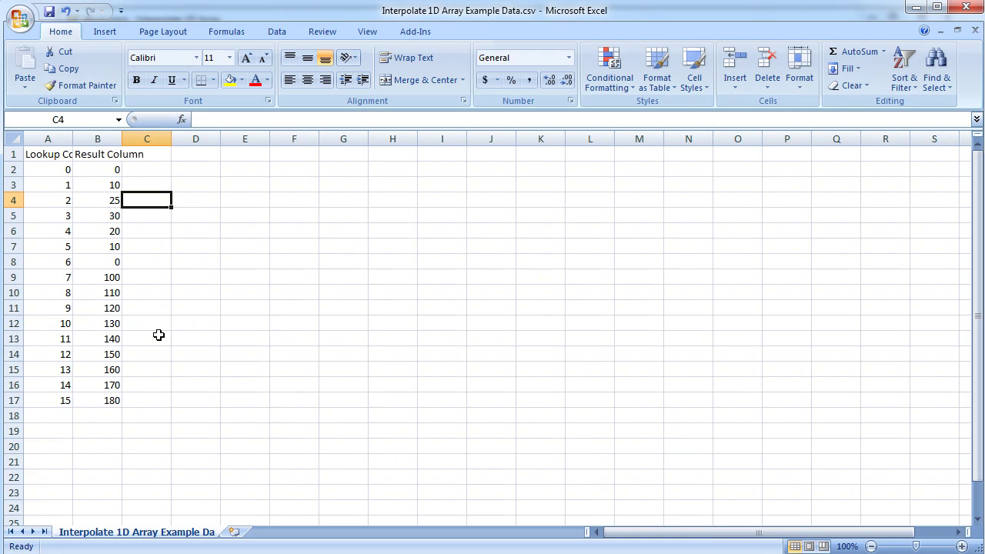
Step: Change cell B5 from 30 to 3, save the CSV, and minimize Excel
click(112, 216)
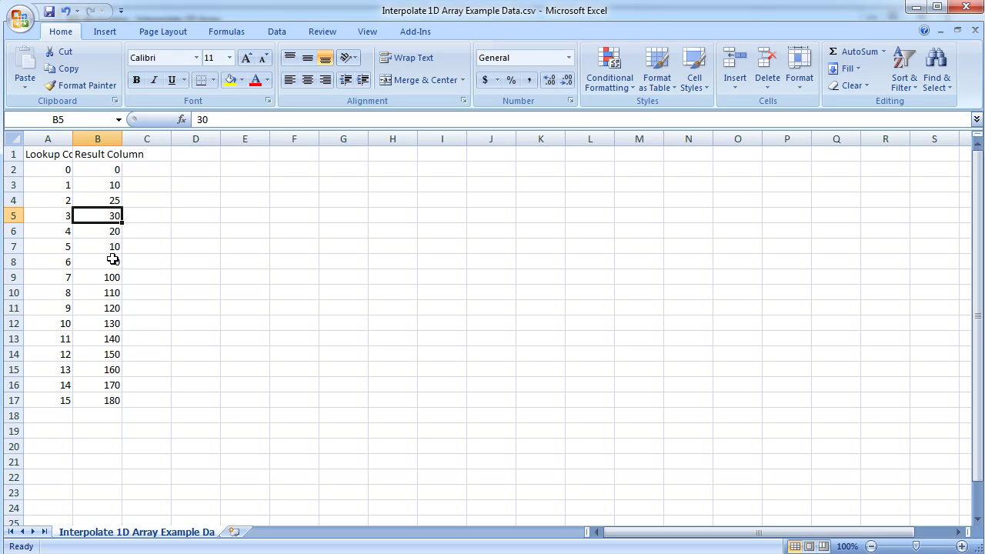
text(3)
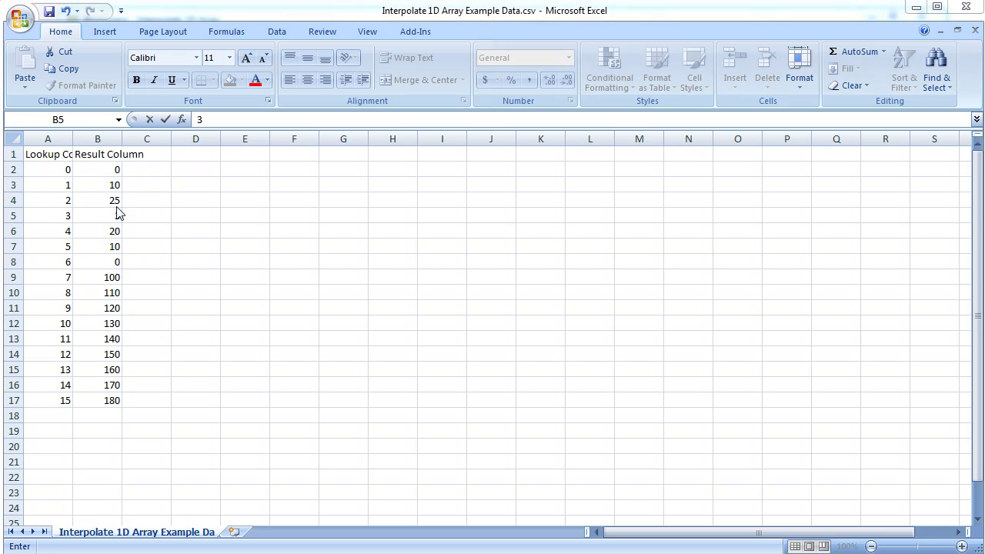
click(48, 14)
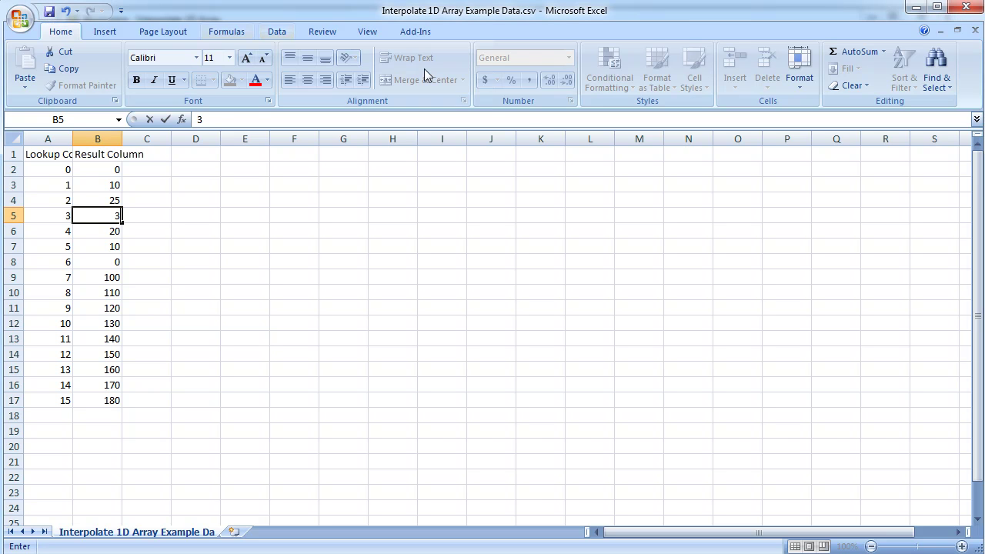
click(922, 7)
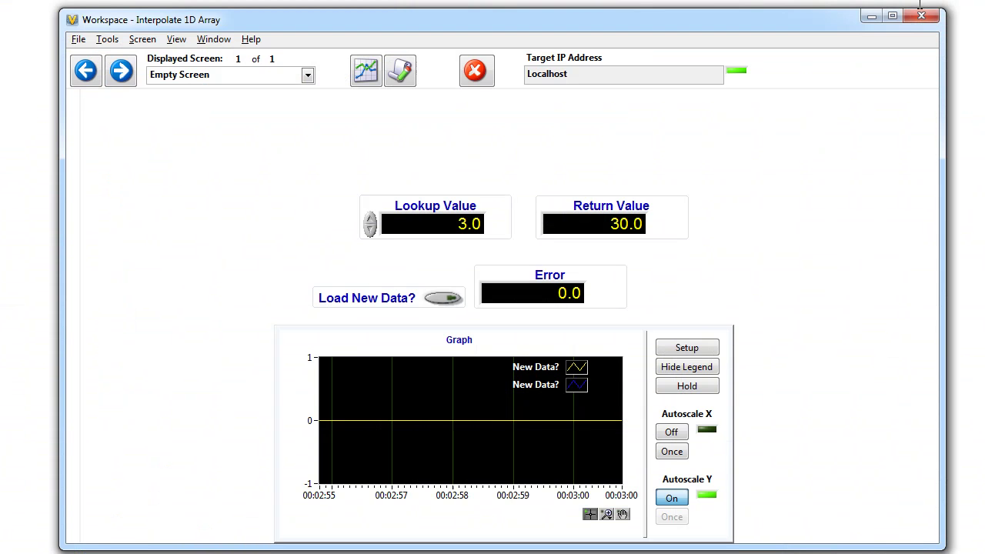
Step: Nudge Lookup Value to 2.0 and back to 3.0, then trigger Load New Data? twice
click(369, 229)
click(369, 218)
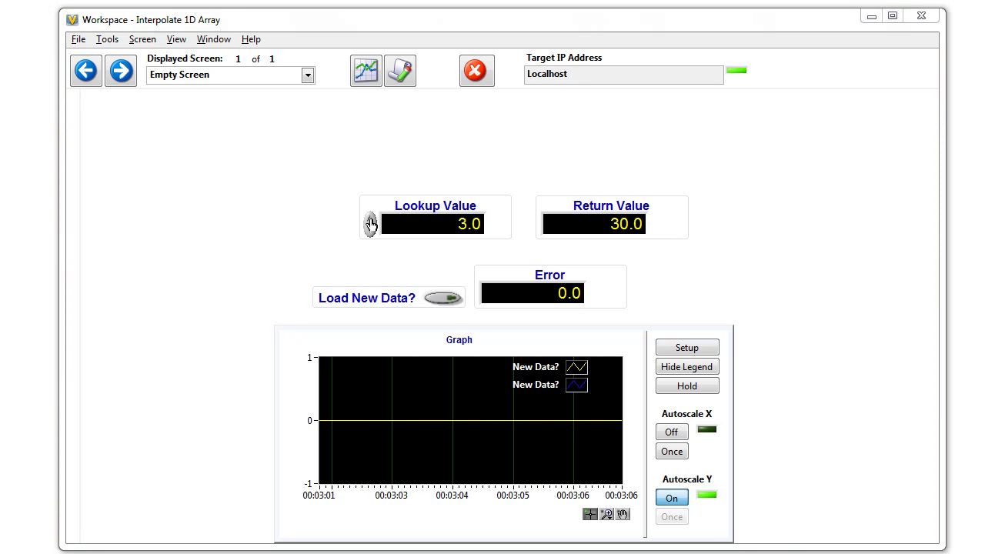
click(446, 299)
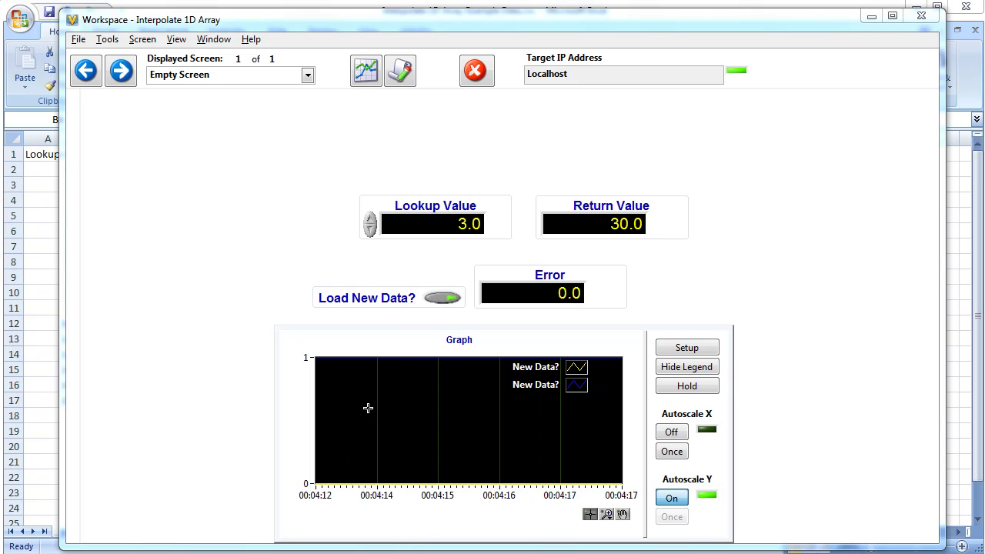
click(449, 301)
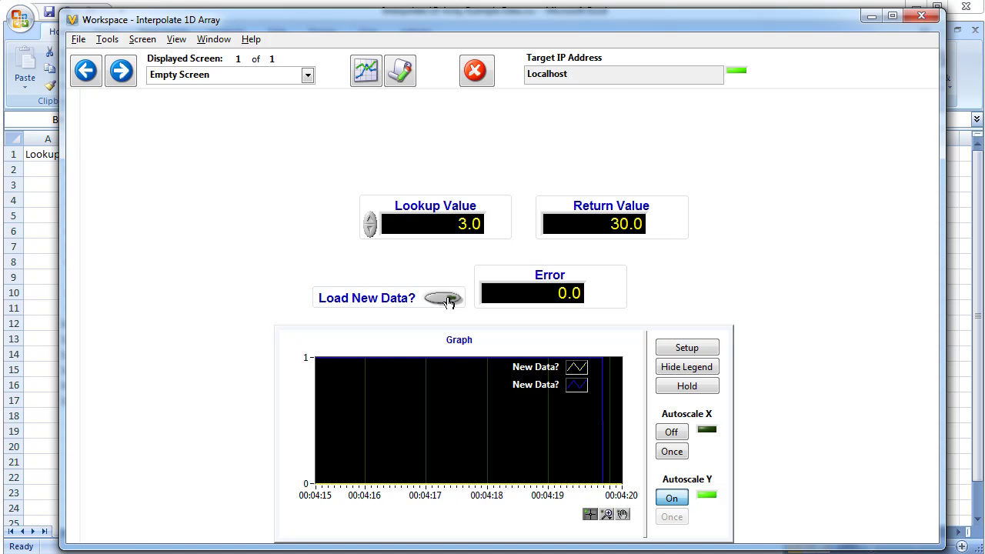